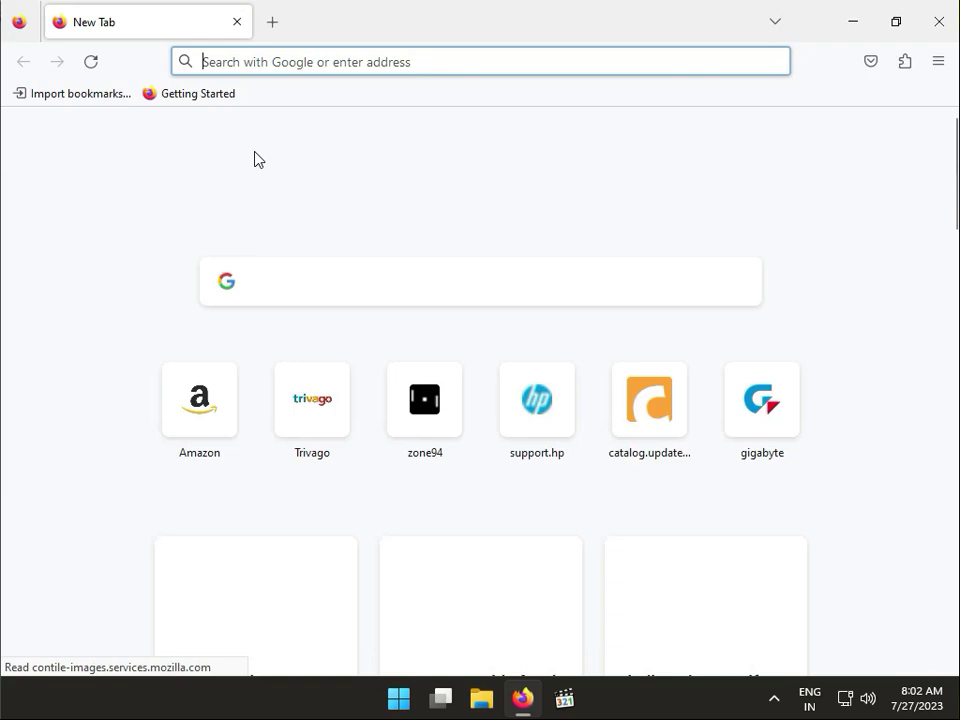
Step: Search Google for "hp deskjet ink advantage 4828 driver" using the matching suggestion
{"action": "left_click", "coordinate": [300, 285]}
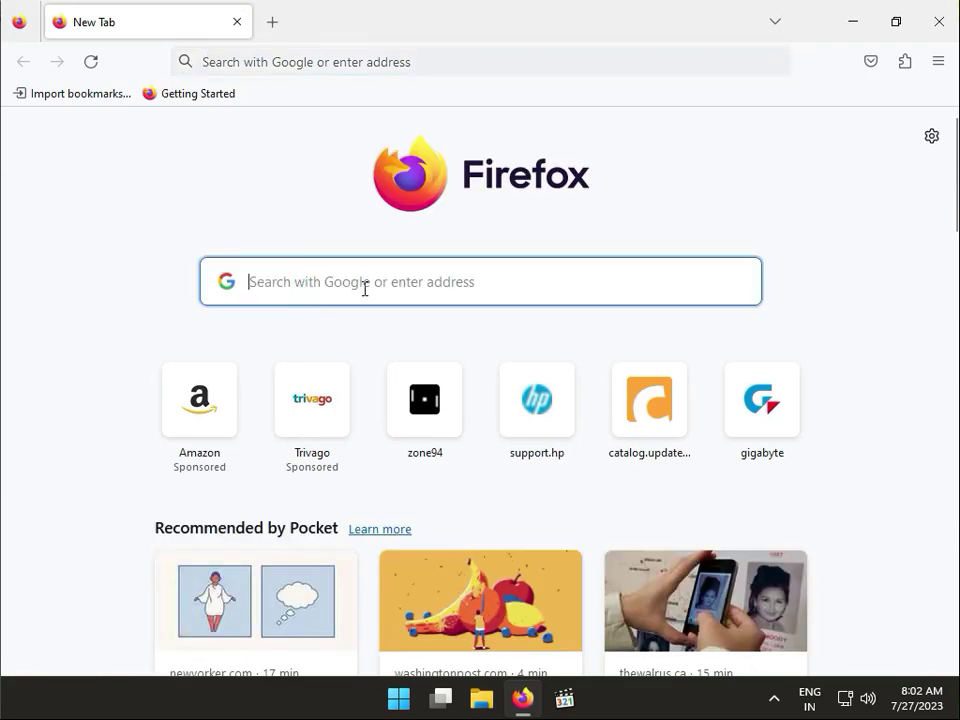
{"action": "type", "text": "h"}
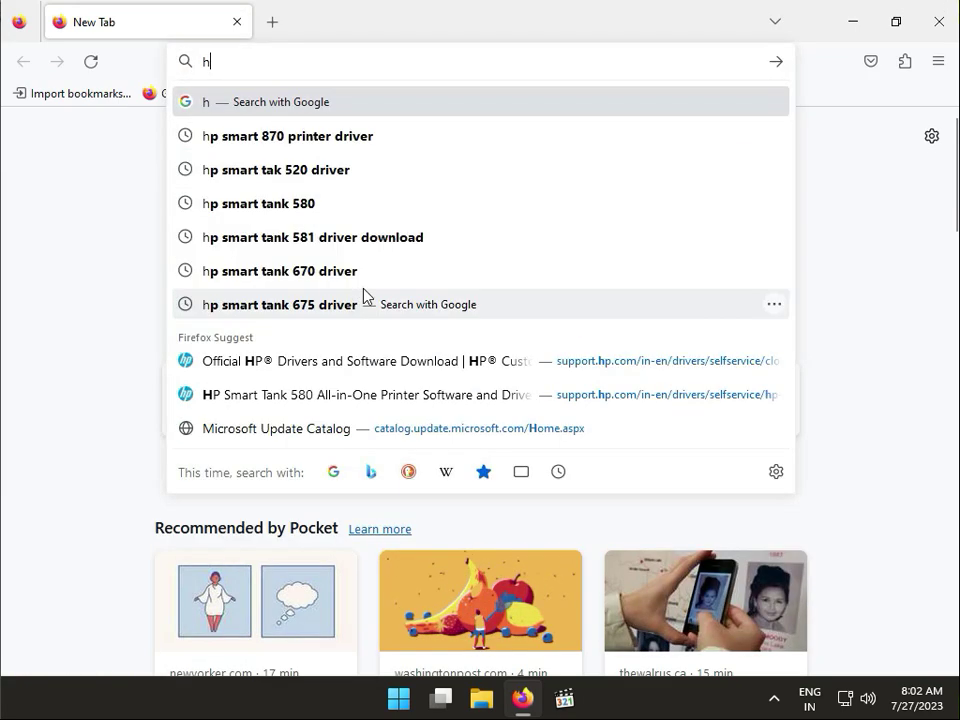
{"action": "type", "text": "p desk"}
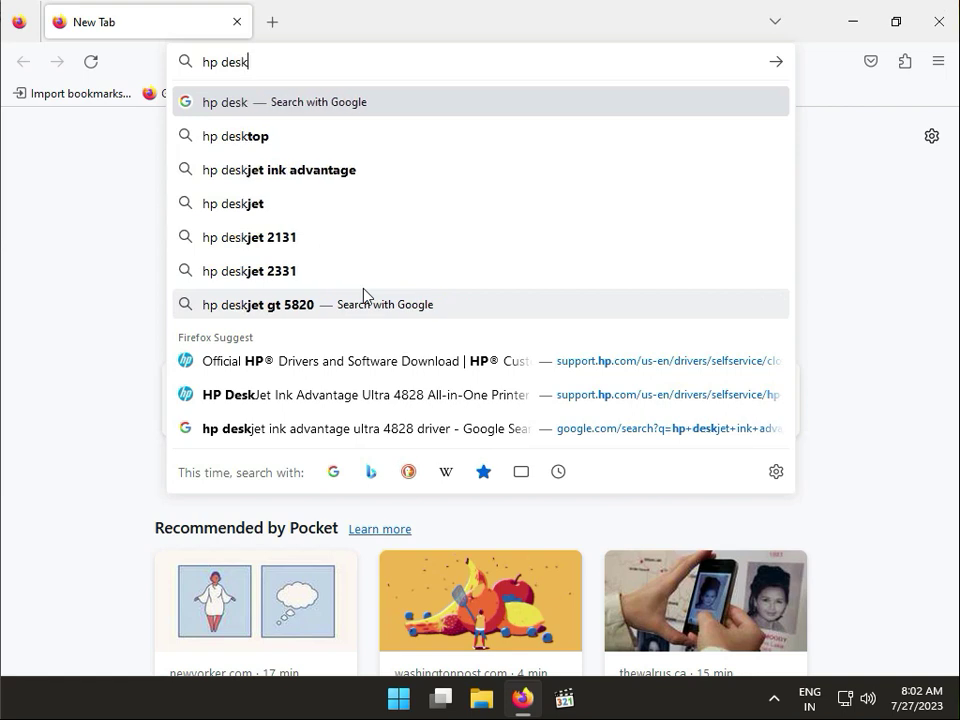
{"action": "type", "text": "jet"}
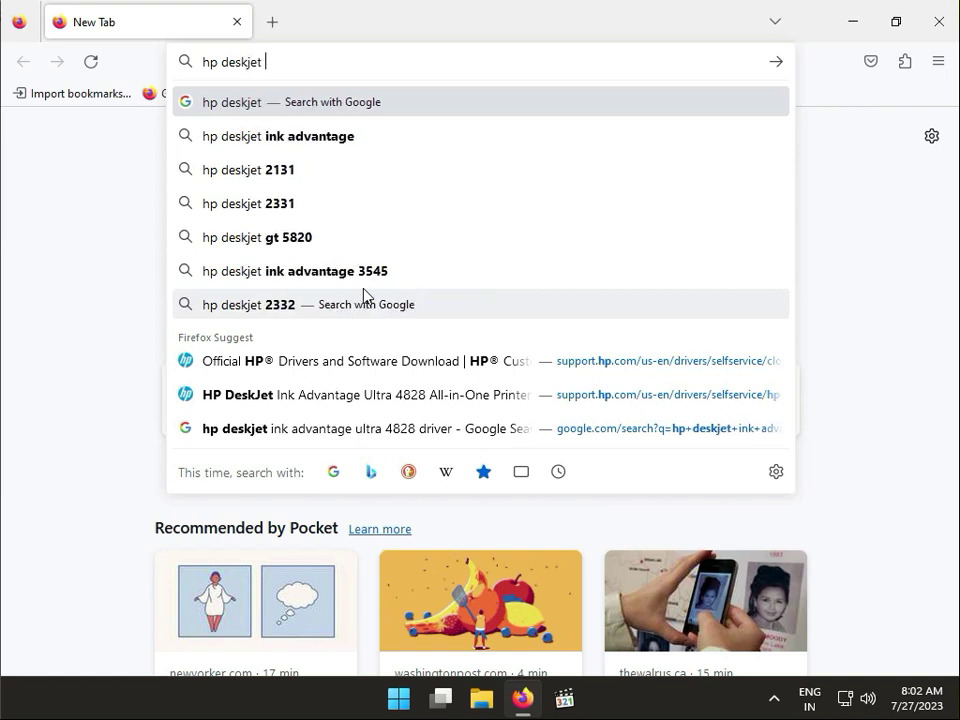
{"action": "type", "text": " ink"}
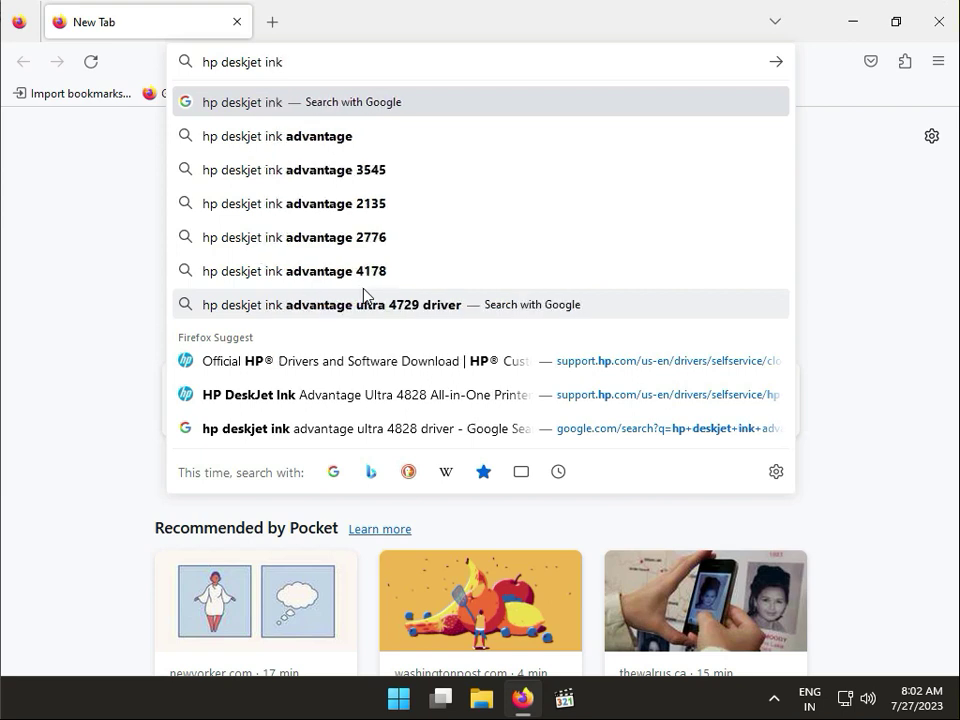
{"action": "type", "text": " 4828"}
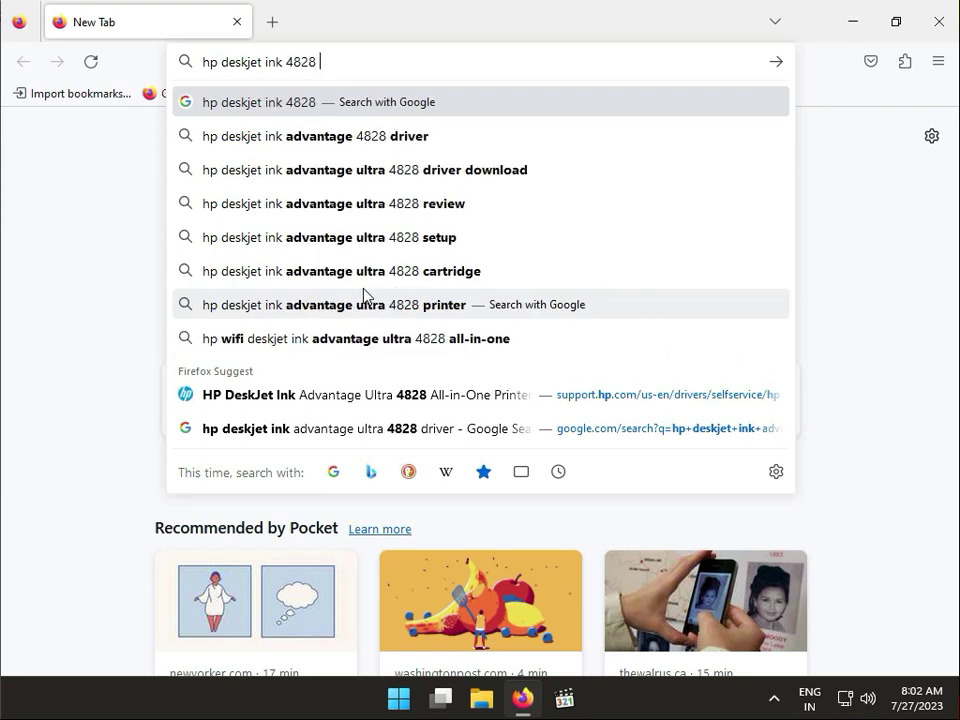
{"action": "key", "text": "Down"}
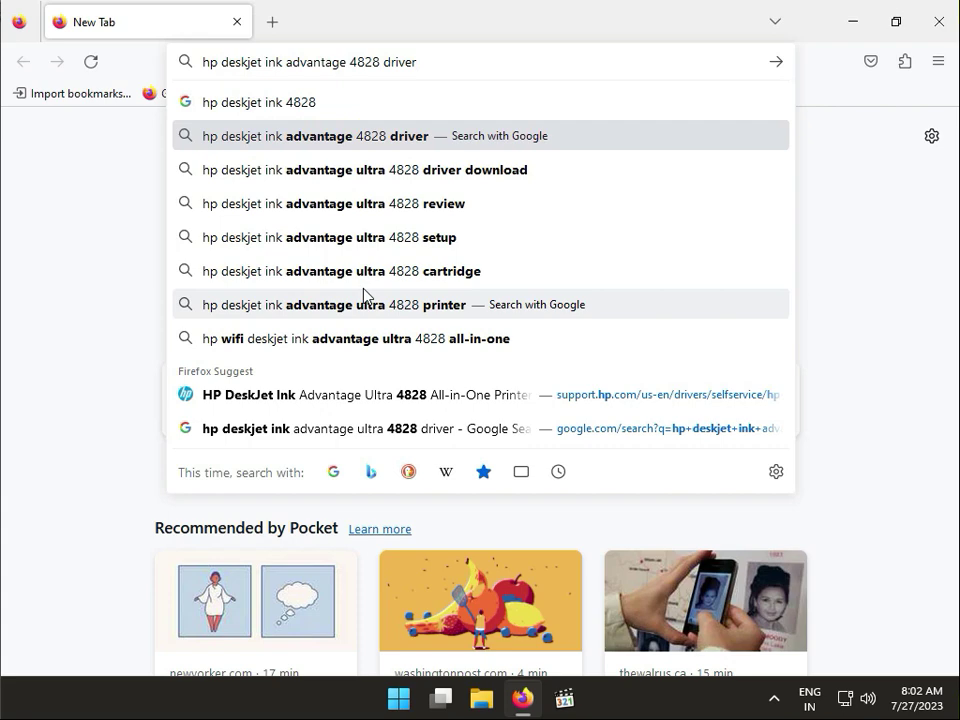
{"action": "key", "text": "Return"}
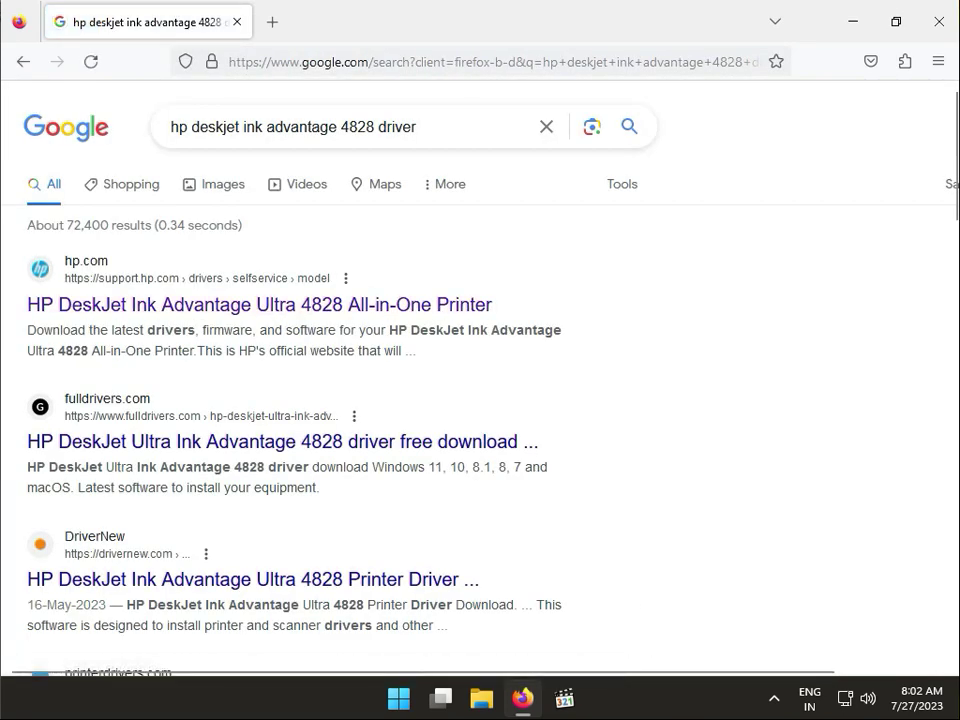
Step: Open HP's support page for the DeskJet Ink Advantage Ultra 4828 All-in-One Printer and dismiss the information notices
{"action": "left_click", "coordinate": [252, 309]}
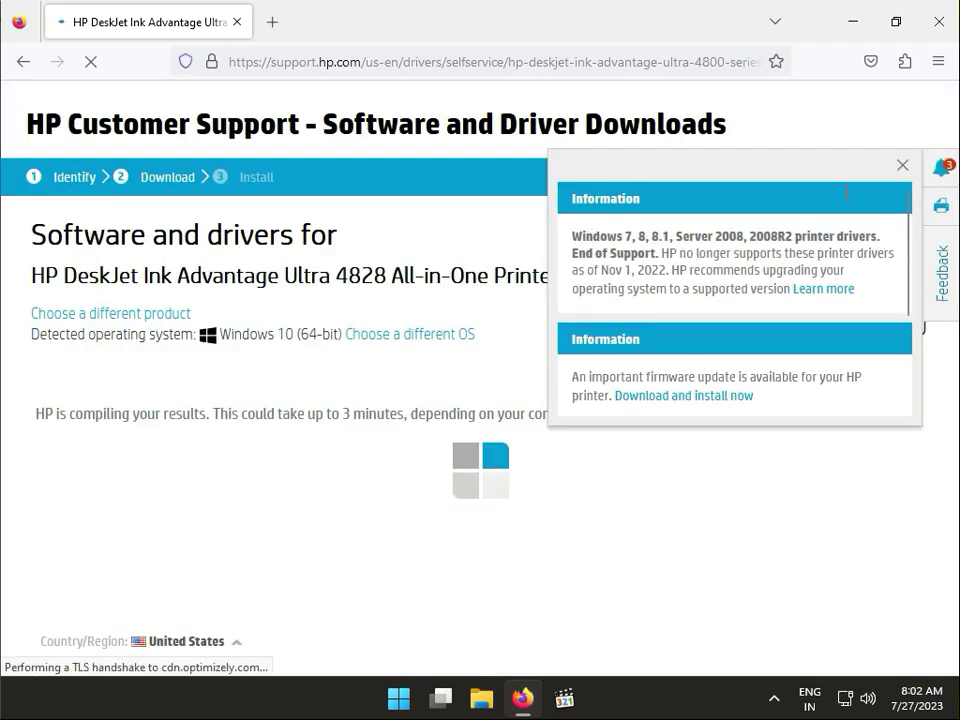
{"action": "left_click", "coordinate": [902, 165]}
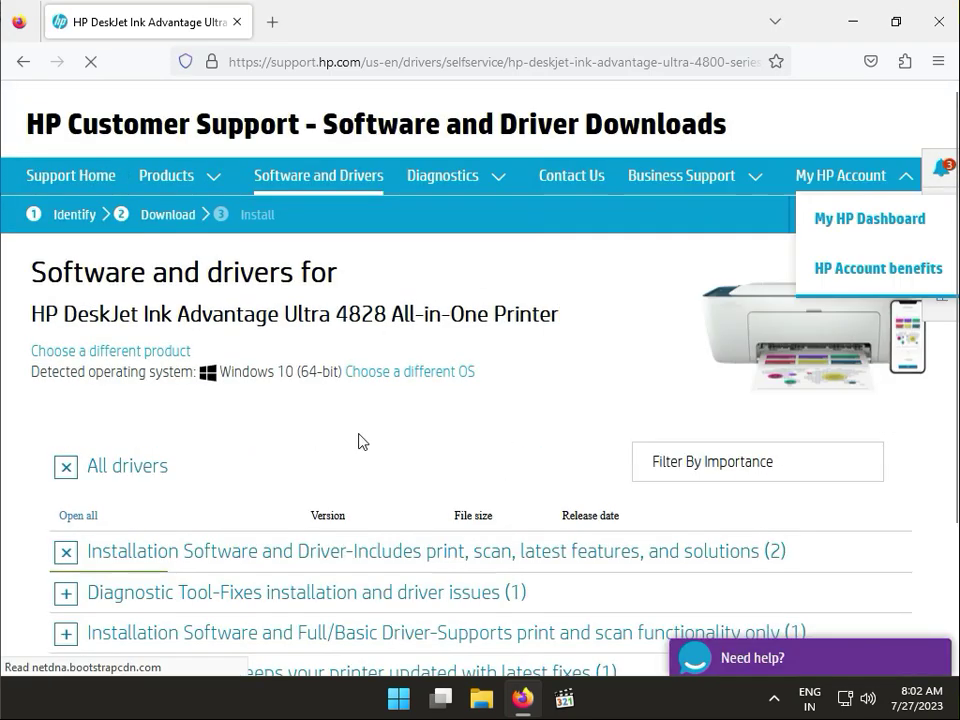
{"action": "scroll", "coordinate": [355, 442], "scroll_direction": "down", "scroll_amount": 2}
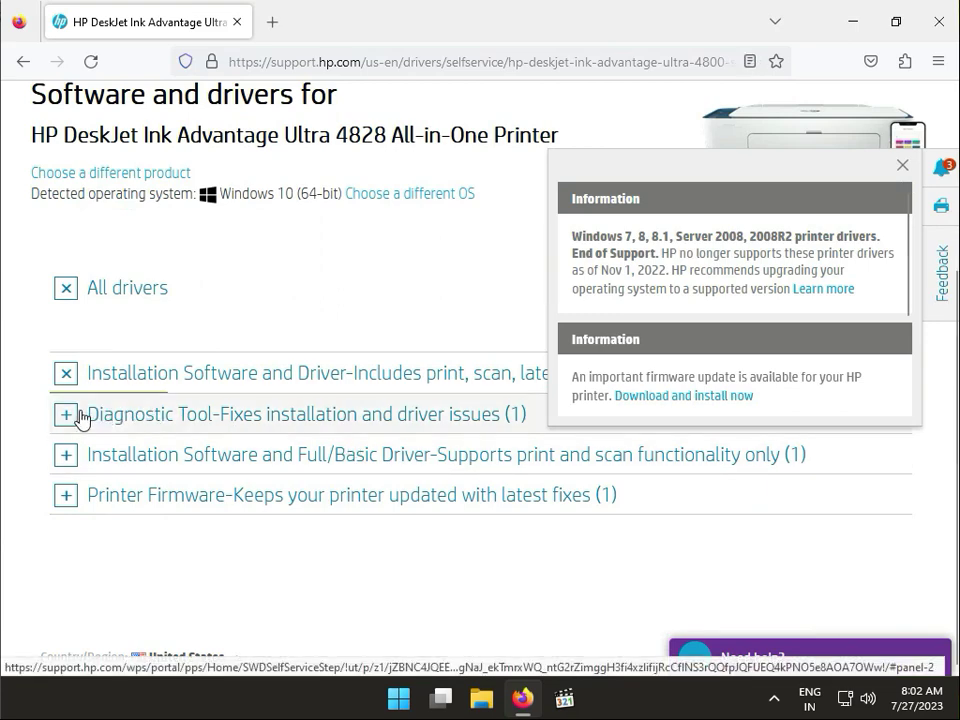
{"action": "left_click", "coordinate": [902, 167]}
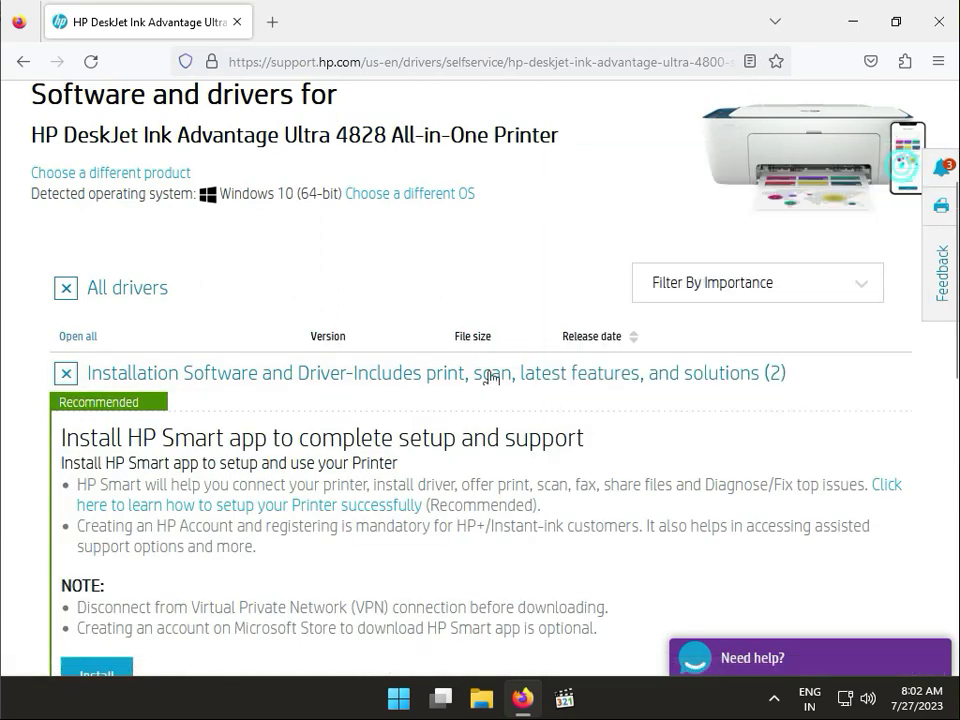
Step: Examine the driver list, expanding the Diagnostic Tool and the Full/Basic Driver sections to review the offered software and file sizes
{"action": "scroll", "coordinate": [420, 476], "scroll_direction": "down", "scroll_amount": 4}
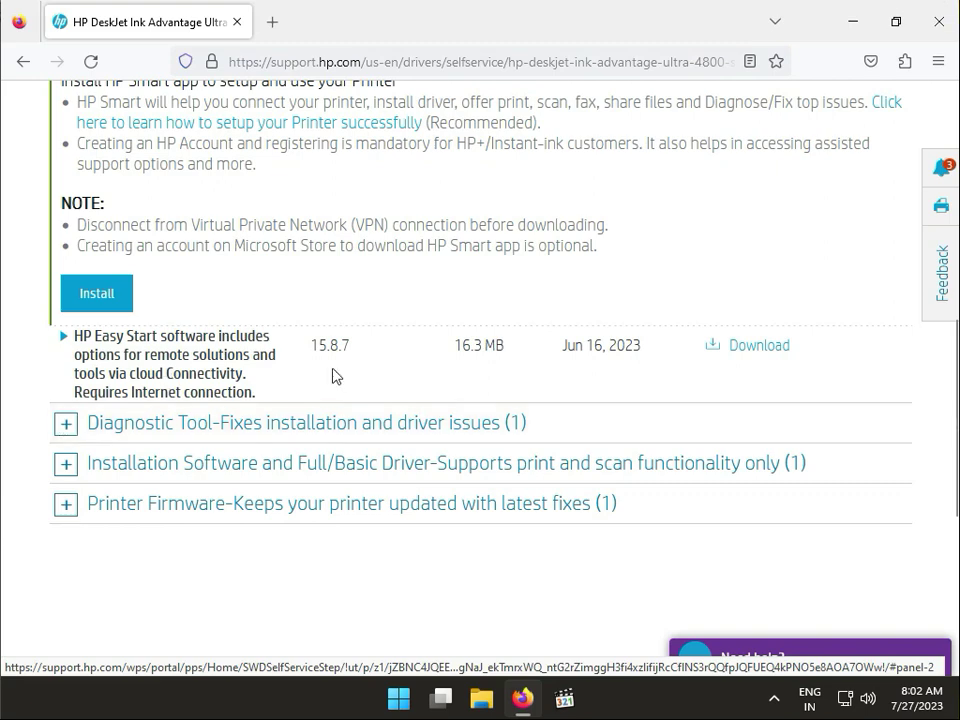
{"action": "scroll", "coordinate": [345, 372], "scroll_direction": "up", "scroll_amount": 2}
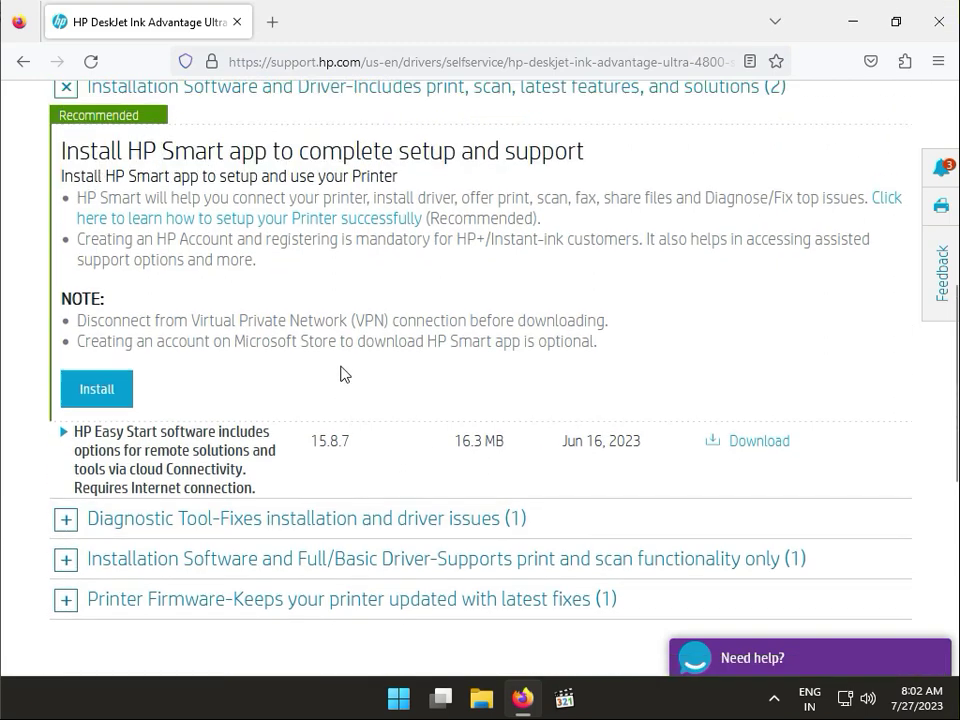
{"action": "scroll", "coordinate": [340, 370], "scroll_direction": "down", "scroll_amount": 1}
{"action": "scroll", "coordinate": [340, 367], "scroll_direction": "up", "scroll_amount": 1}
{"action": "scroll", "coordinate": [340, 370], "scroll_direction": "down", "scroll_amount": 2}
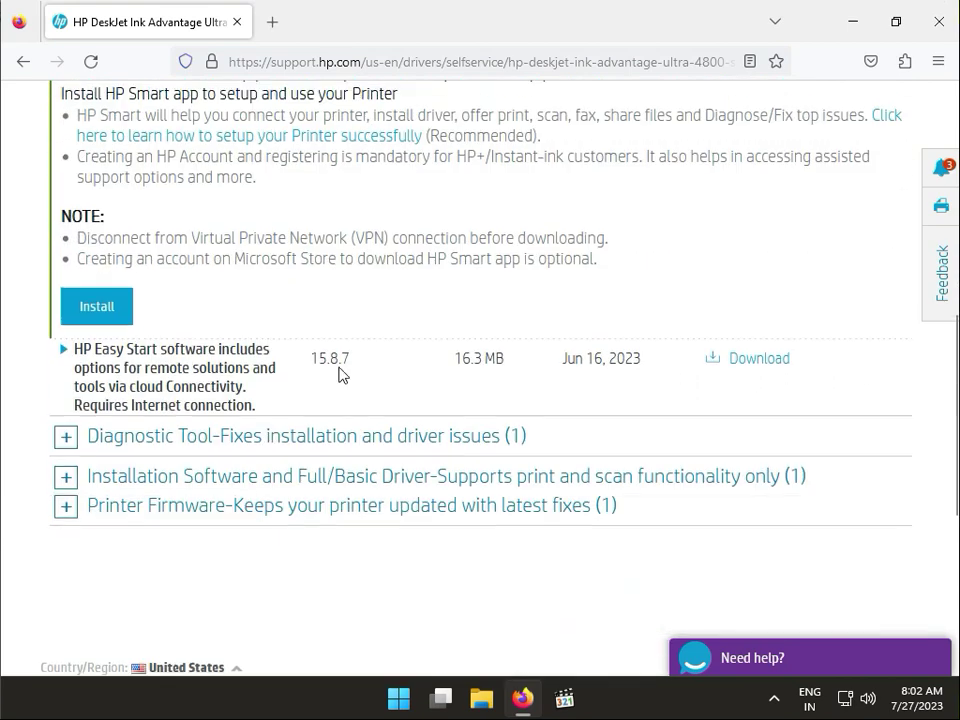
{"action": "left_click", "coordinate": [67, 424]}
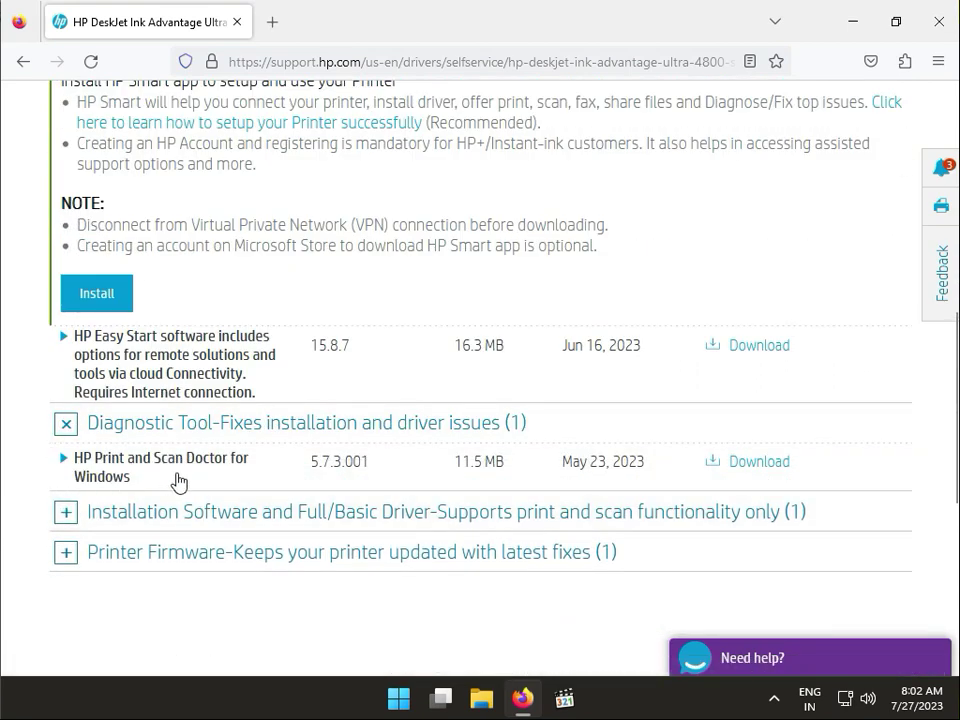
{"action": "left_click", "coordinate": [67, 512]}
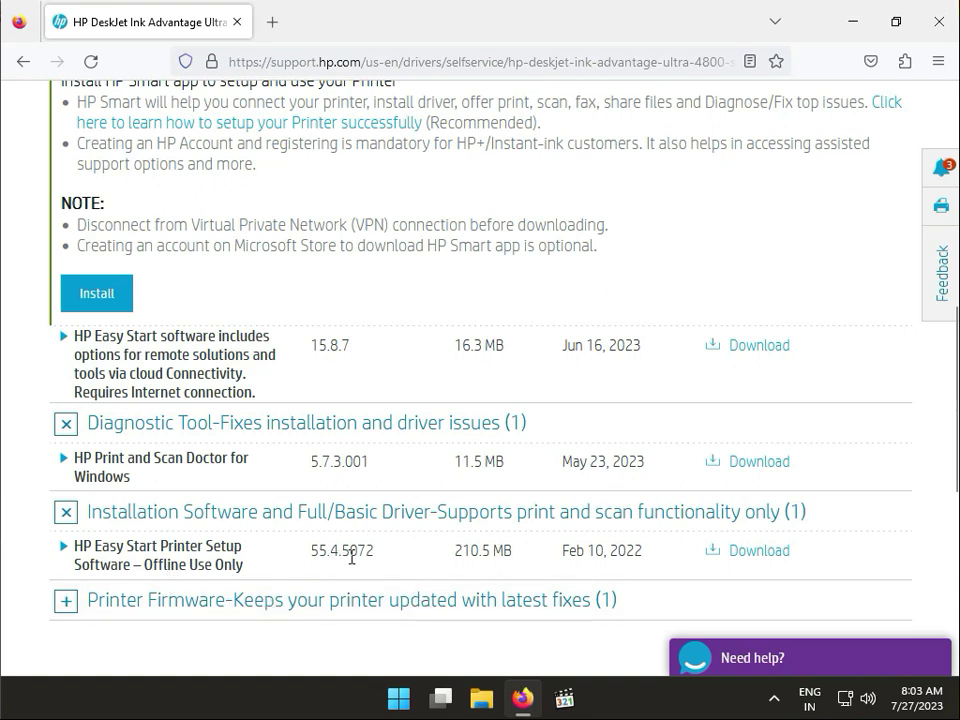
{"action": "left_click_drag", "start_coordinate": [440, 553], "coordinate": [519, 555]}
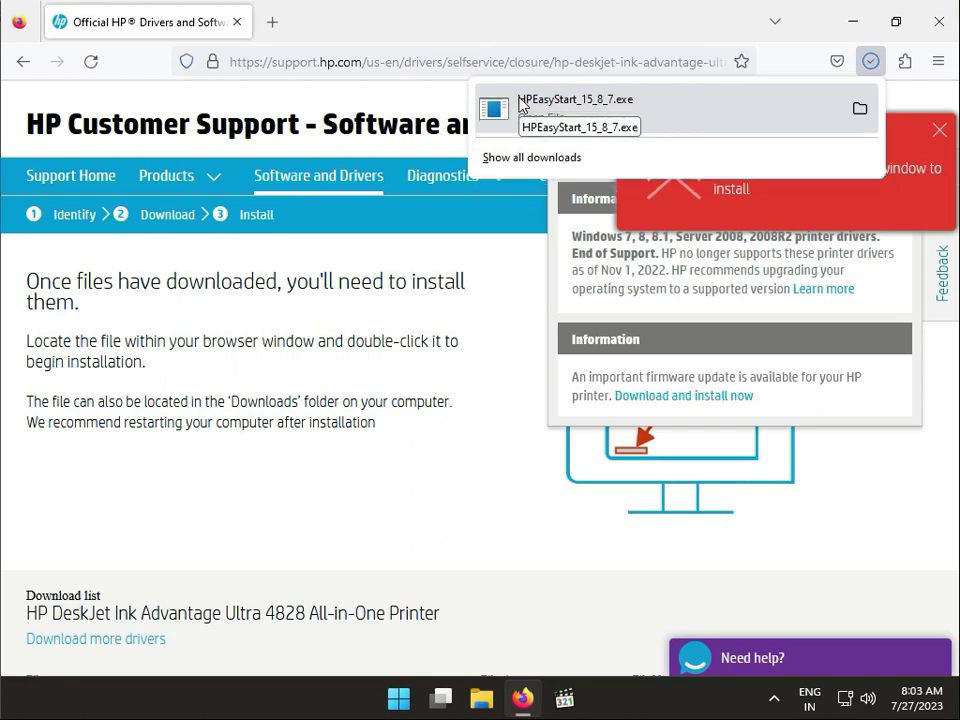
Step: Run the downloaded HPEasyStart_15_8_7.exe, minimize the browser and allow the HP installer to make changes to the device
{"action": "left_click", "coordinate": [520, 104]}
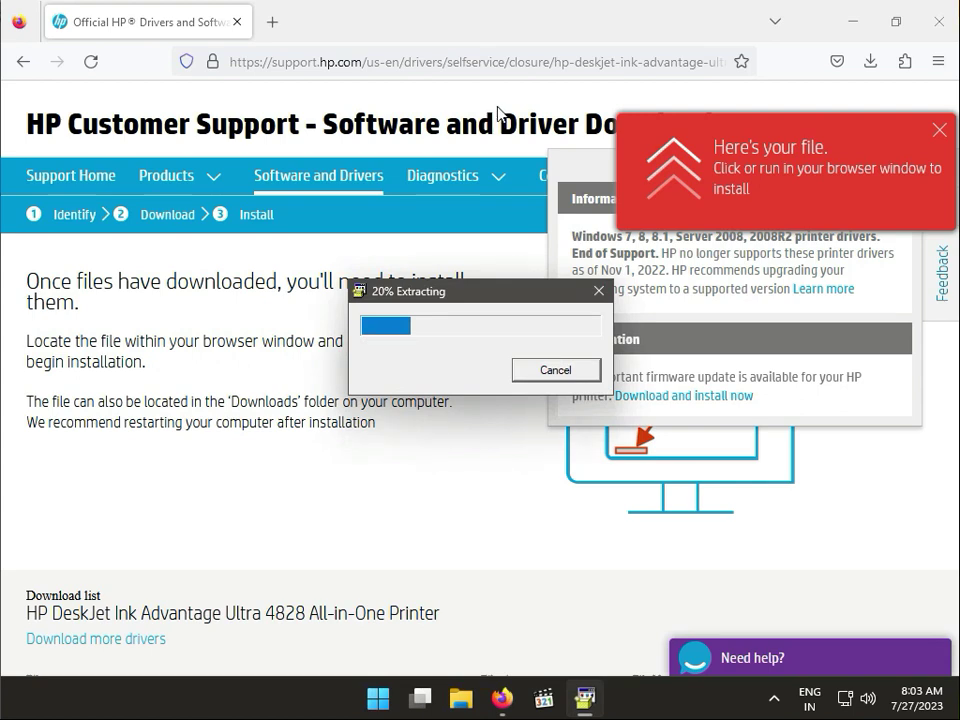
{"action": "left_click", "coordinate": [853, 21]}
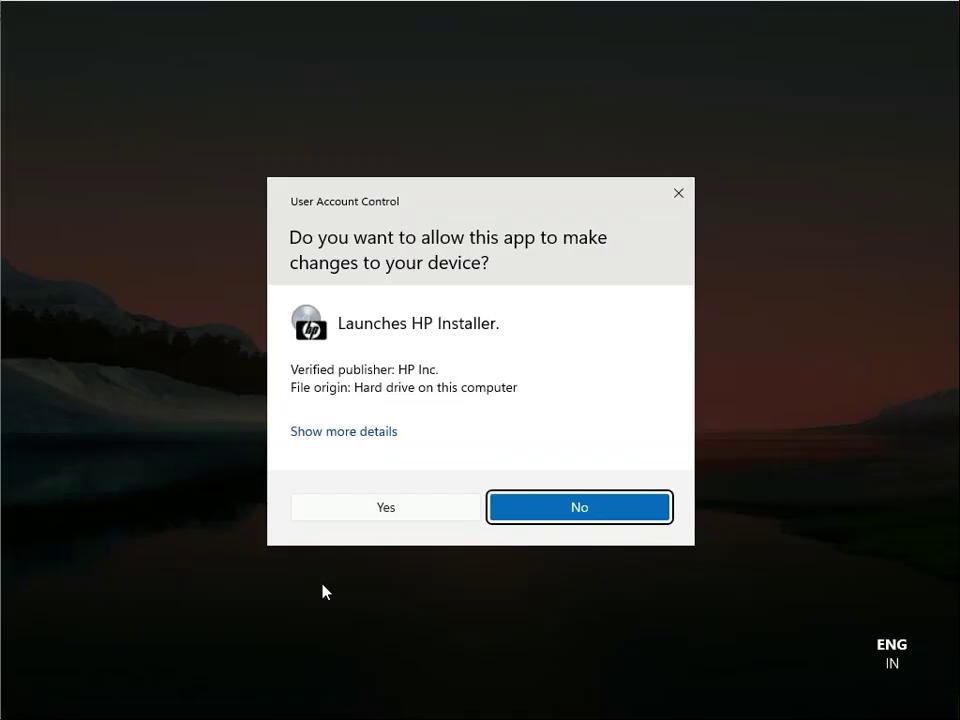
{"action": "left_click", "coordinate": [357, 507]}
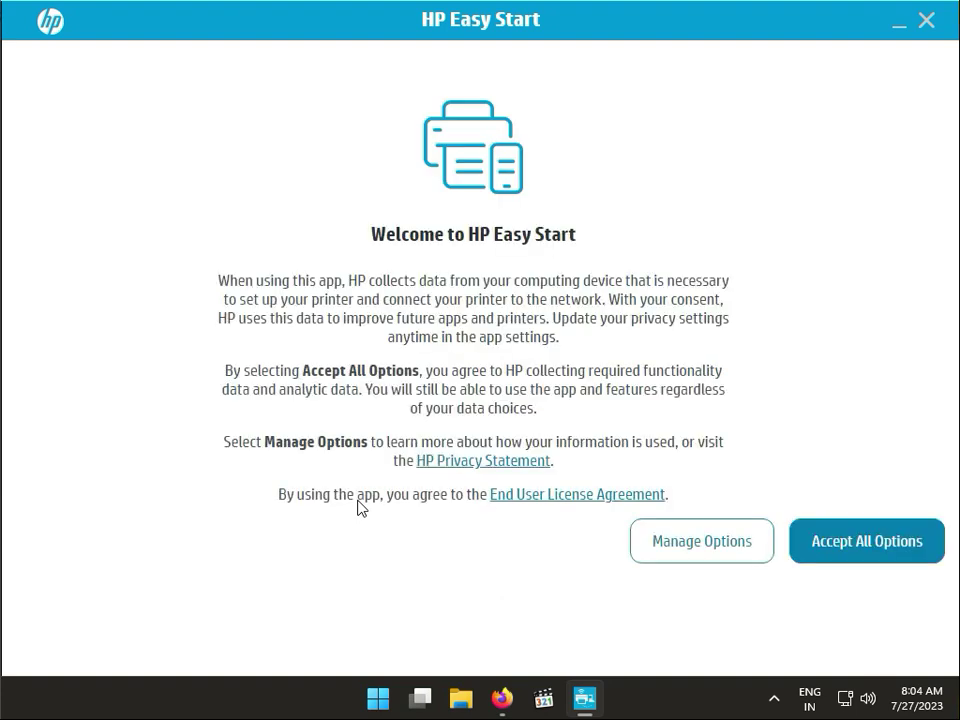
Step: Accept all data options in HP Easy Start and continue past the Wi-Fi/Ethernet connection checklist
{"action": "left_click", "coordinate": [897, 562]}
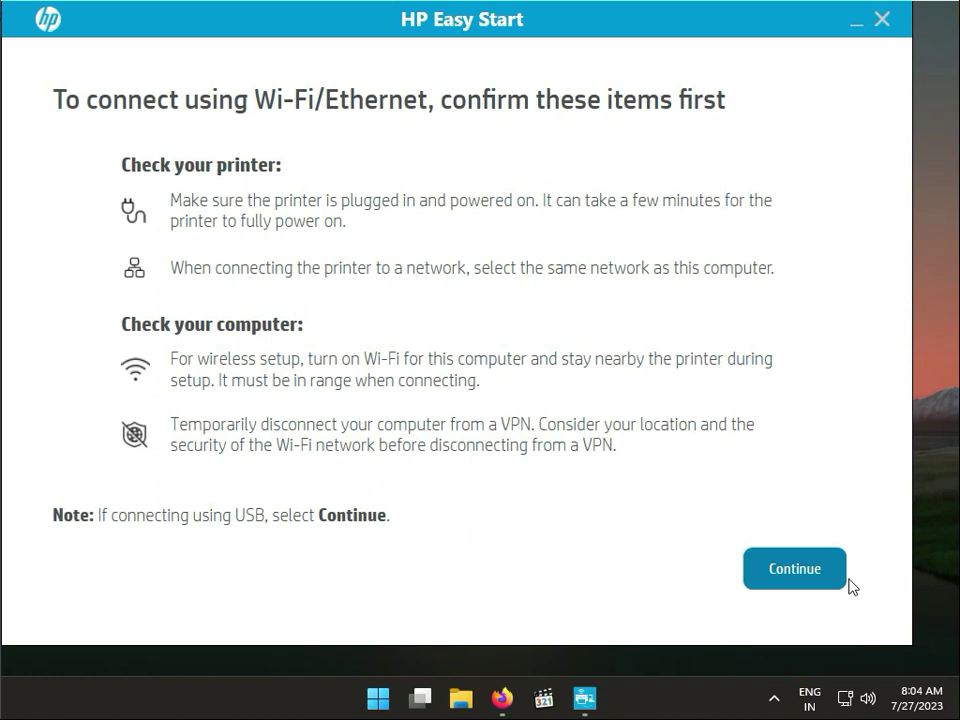
{"action": "left_click", "coordinate": [767, 583]}
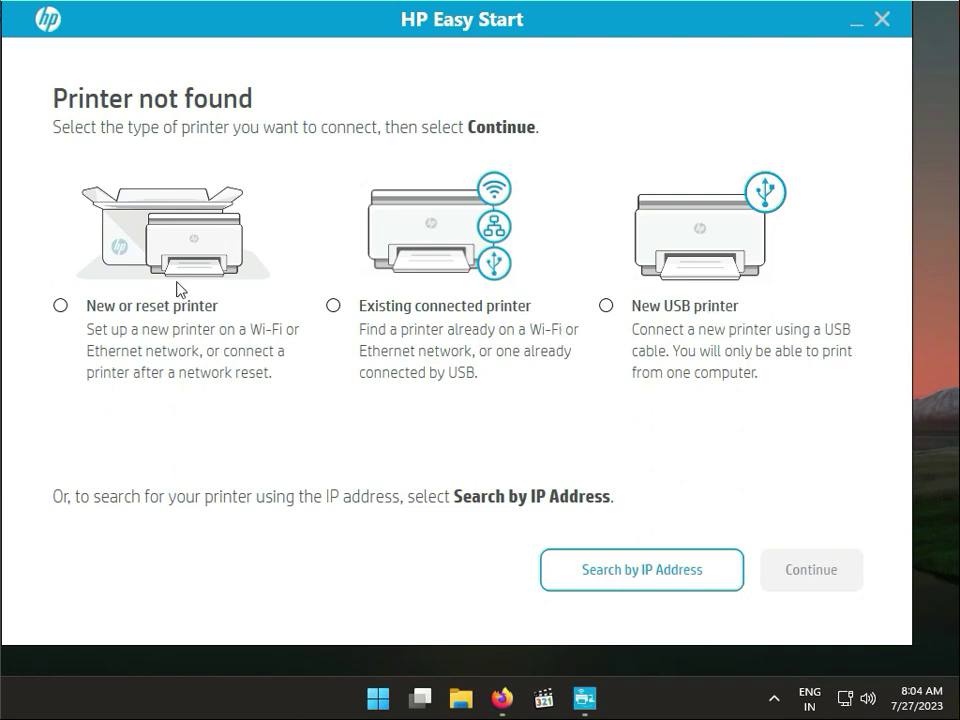
Step: Choose New USB printer as the type of printer to connect and continue the setup
{"action": "left_click", "coordinate": [650, 313]}
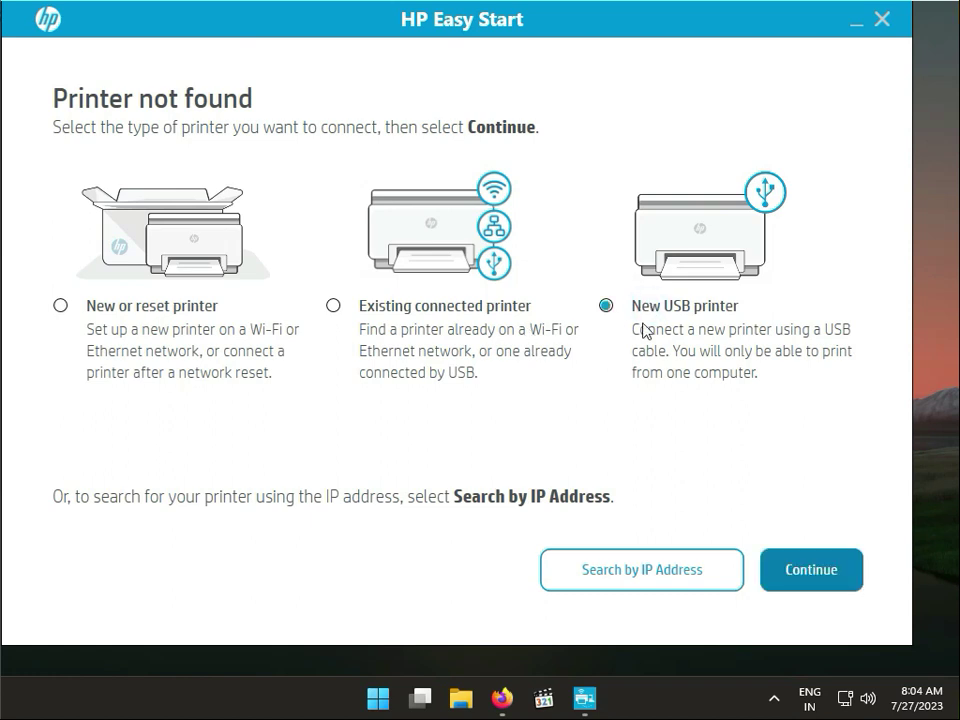
{"action": "left_click", "coordinate": [409, 311]}
{"action": "left_click", "coordinate": [112, 311]}
{"action": "left_click", "coordinate": [686, 308]}
{"action": "left_click", "coordinate": [801, 570]}
{"action": "left_click", "coordinate": [788, 585]}
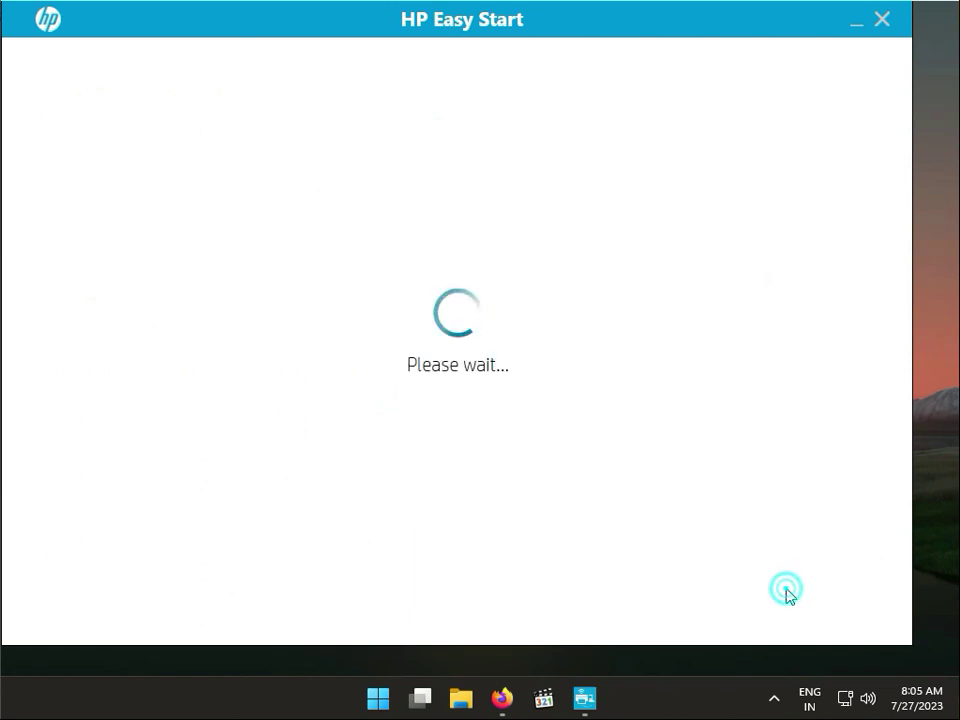